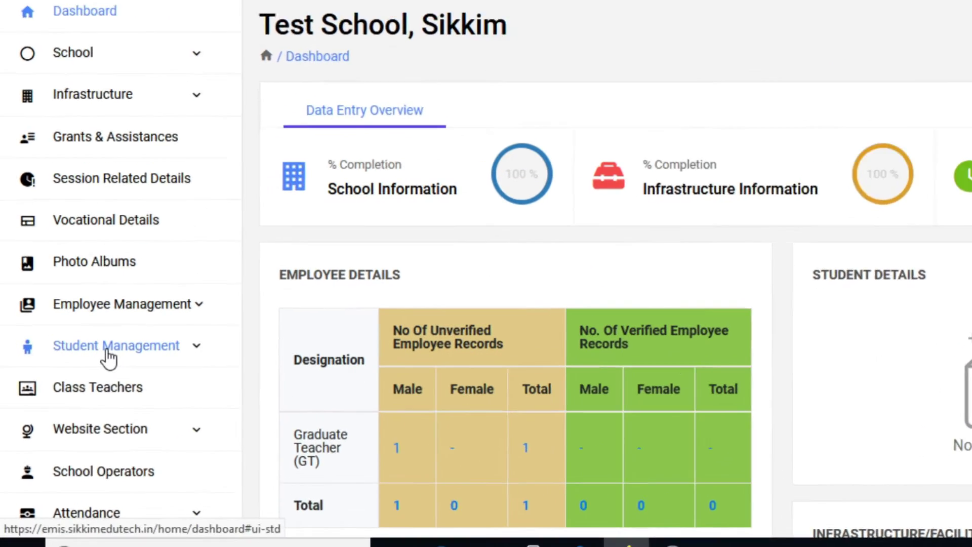
Go to Student Management's List & Registration page showing Test School's student records.
left_click(82, 375)
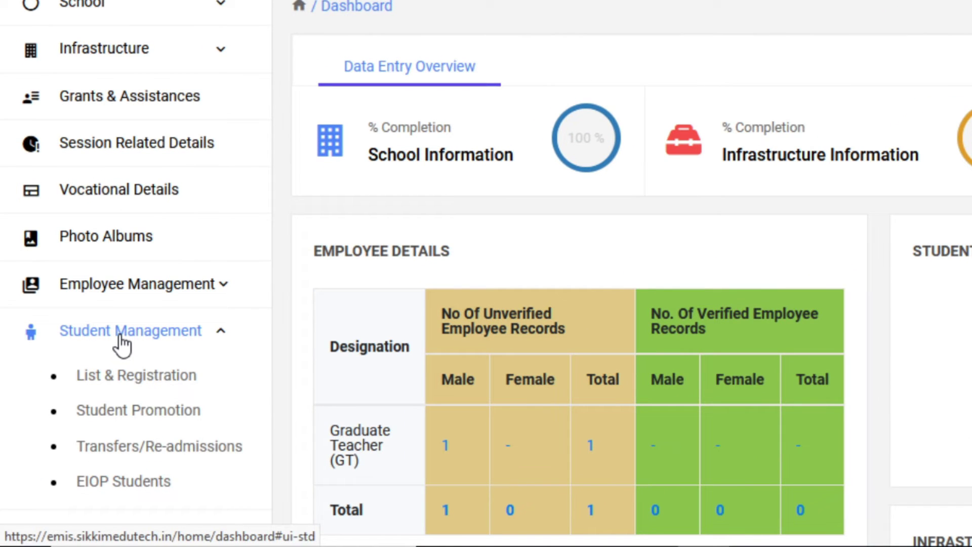
left_click(126, 383)
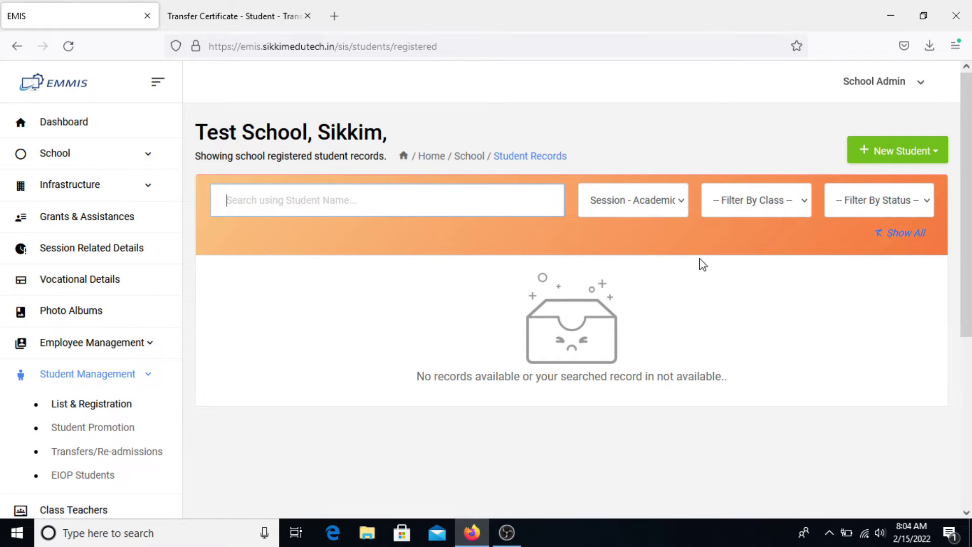
Set the session to Academic Session 2022, check the class and status filters, then bring up the New Student options.
left_click(662, 206)
left_click(646, 247)
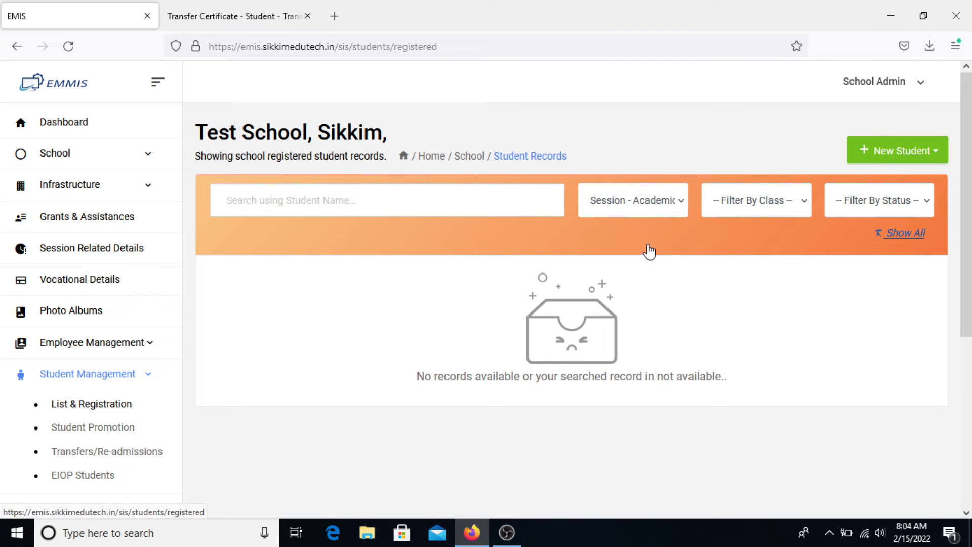
left_click(755, 209)
left_click(872, 201)
left_click(875, 203)
left_click(875, 203)
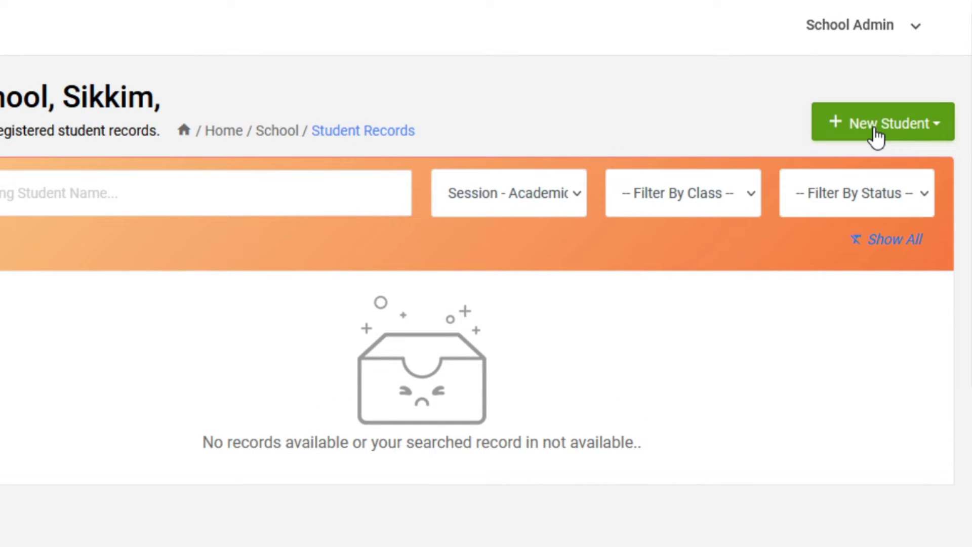
left_click(876, 135)
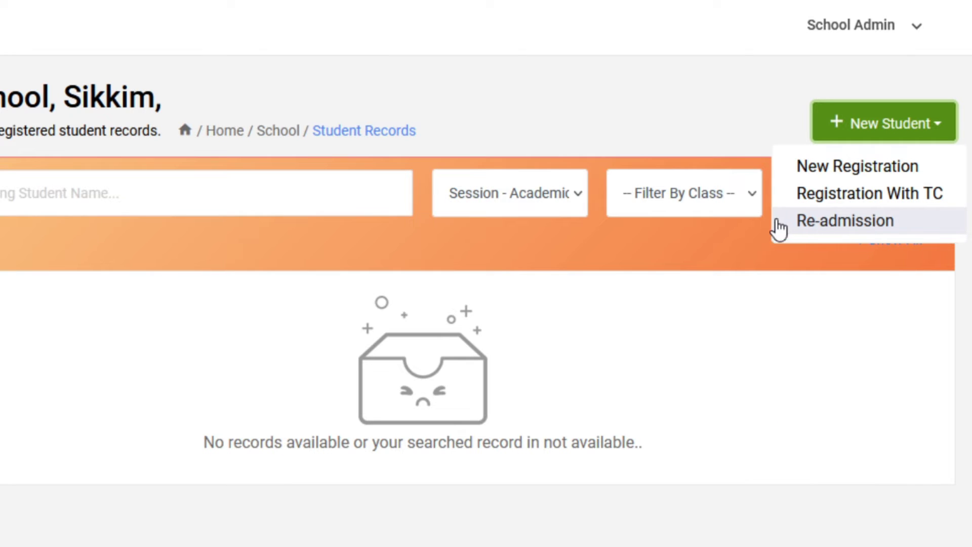
Start Registration With TC and review the TC number and student name search fields.
left_click(876, 203)
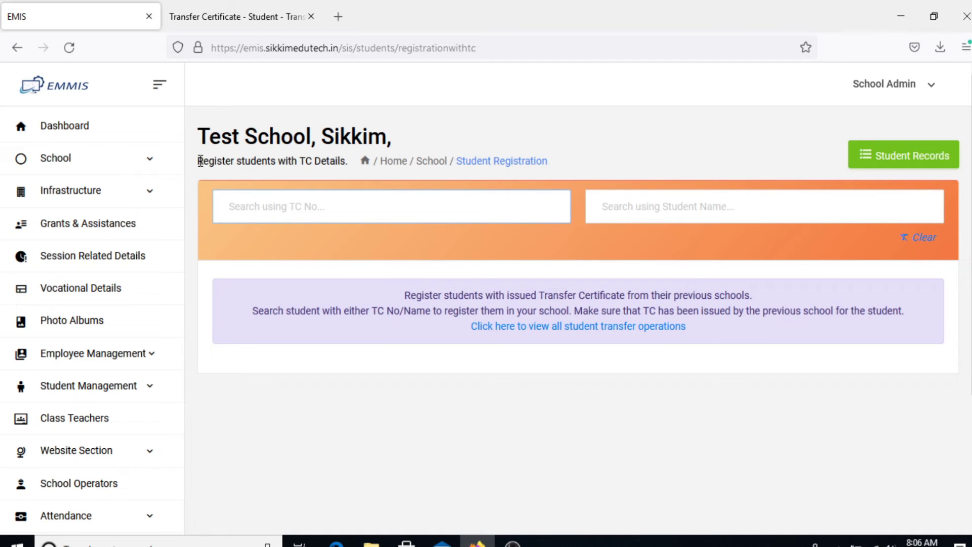
left_click_drag(197, 161, 344, 178)
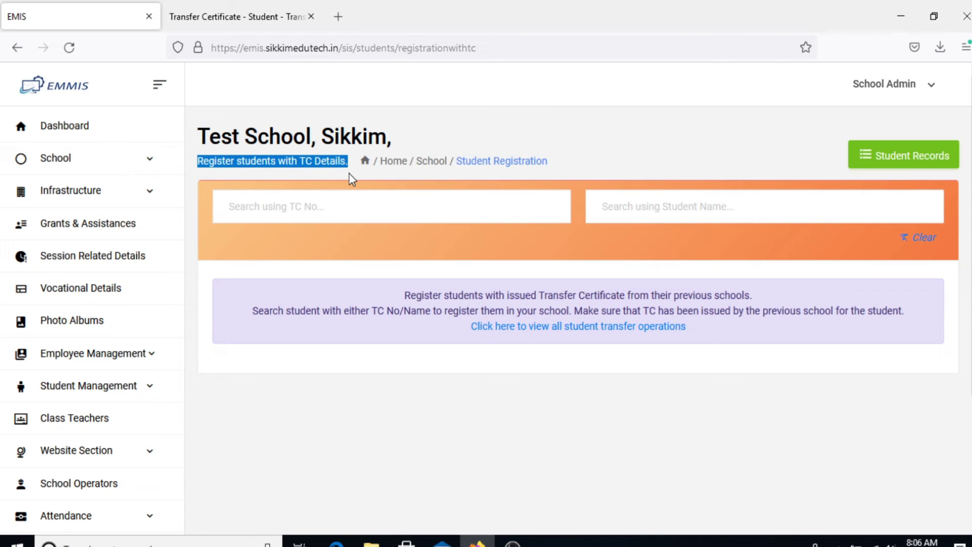
left_click(355, 195)
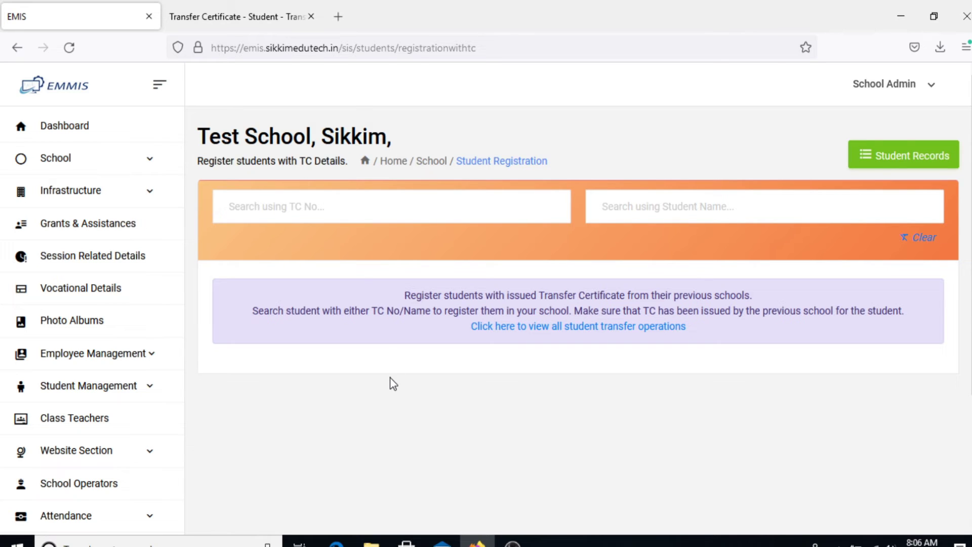
left_click(244, 209)
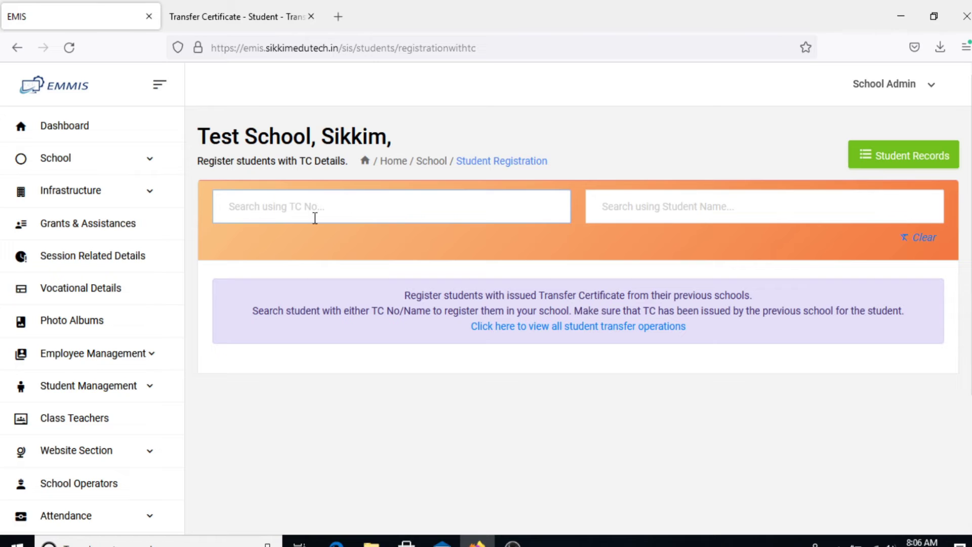
left_click(703, 213)
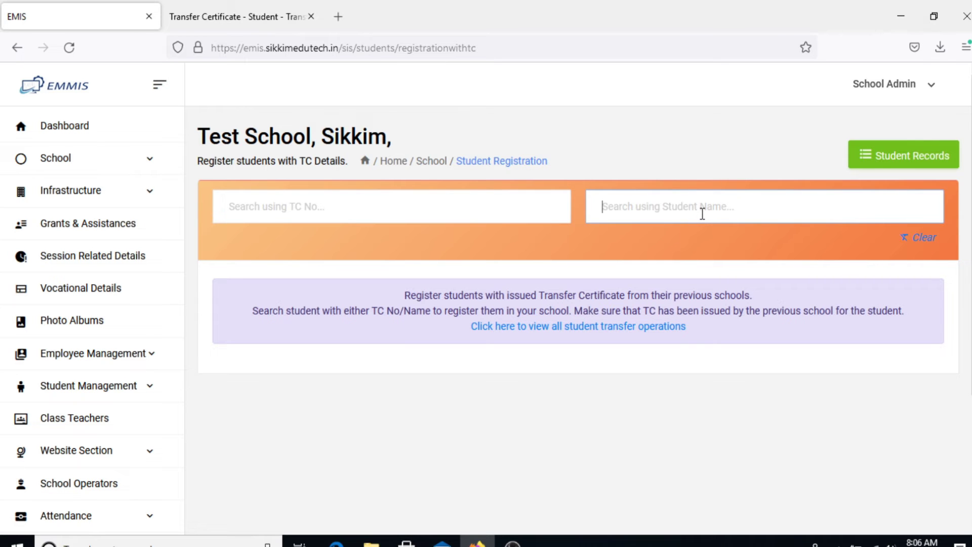
Copy TC number TC22A0000007 from the certificate PDF into the TC No. search.
left_click(267, 8)
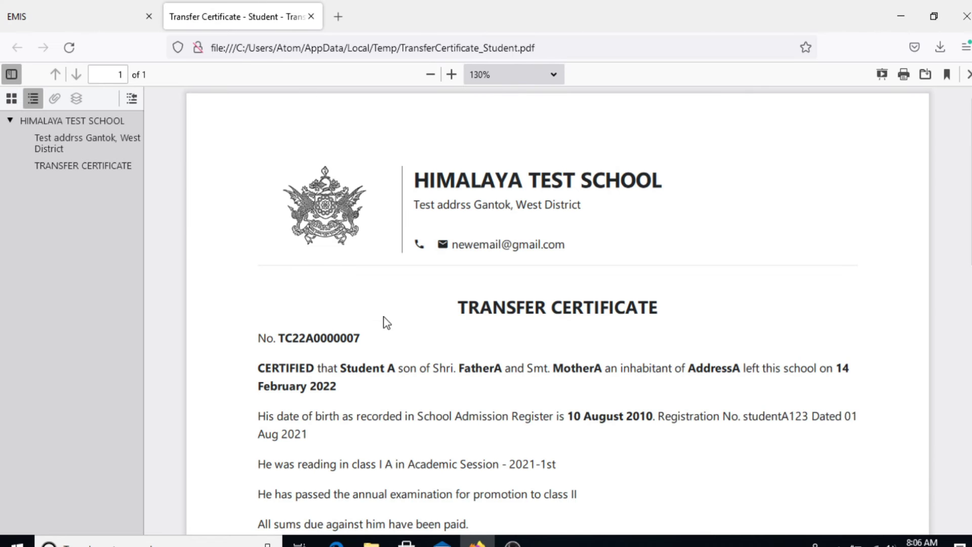
mouse_move(369, 343)
left_mouse_down()
mouse_move(336, 338)
mouse_move(363, 344)
mouse_move(353, 340)
left_mouse_up()
left_click(342, 338)
right_click(353, 341)
left_click(369, 358)
left_click(84, 18)
left_click(296, 218)
right_click(299, 206)
left_click(342, 315)
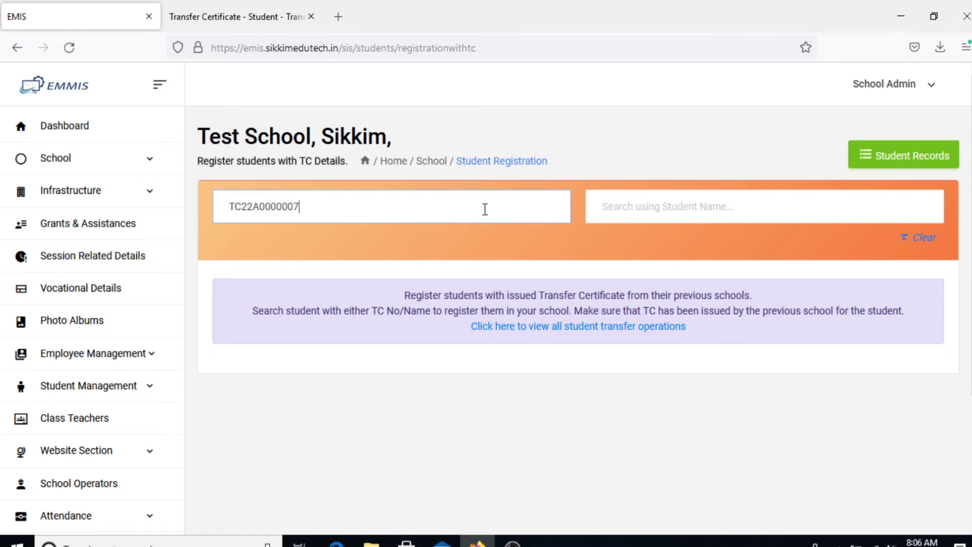
Search TC22A0000007, match Student A's name and birth date against the certificate, then choose Register.
key("Return")
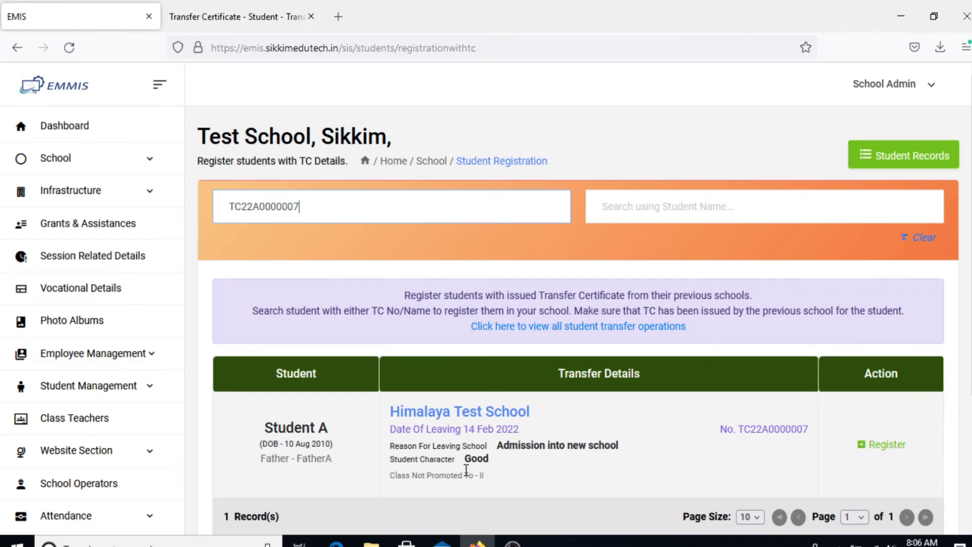
scroll(479, 464, "down", 2)
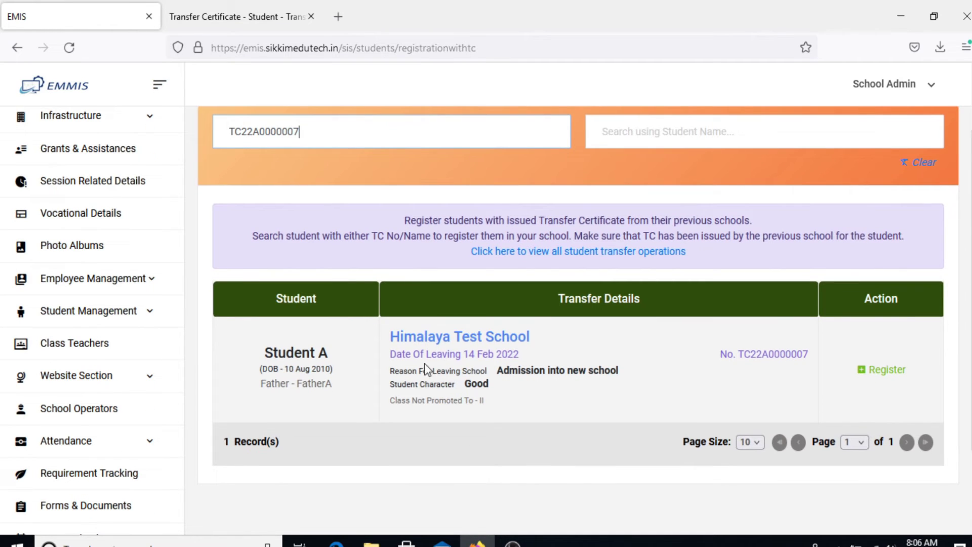
left_click_drag(264, 352, 340, 372)
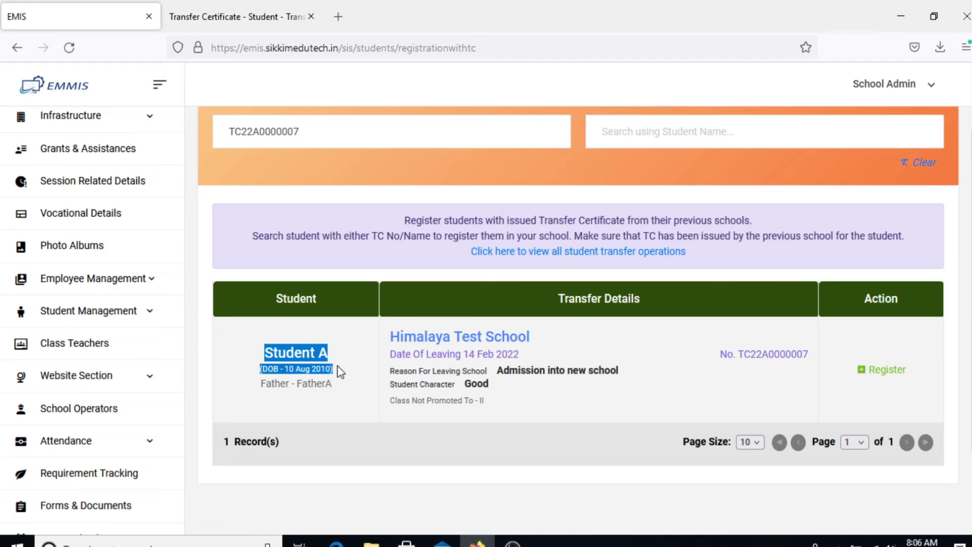
left_click(273, 20)
left_click(361, 386)
left_click_drag(338, 368, 402, 369)
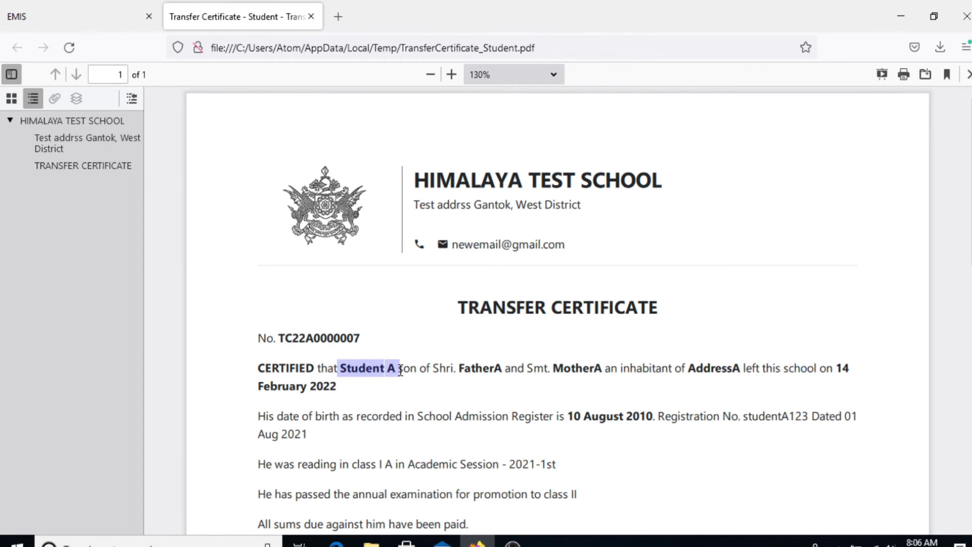
left_click(43, 16)
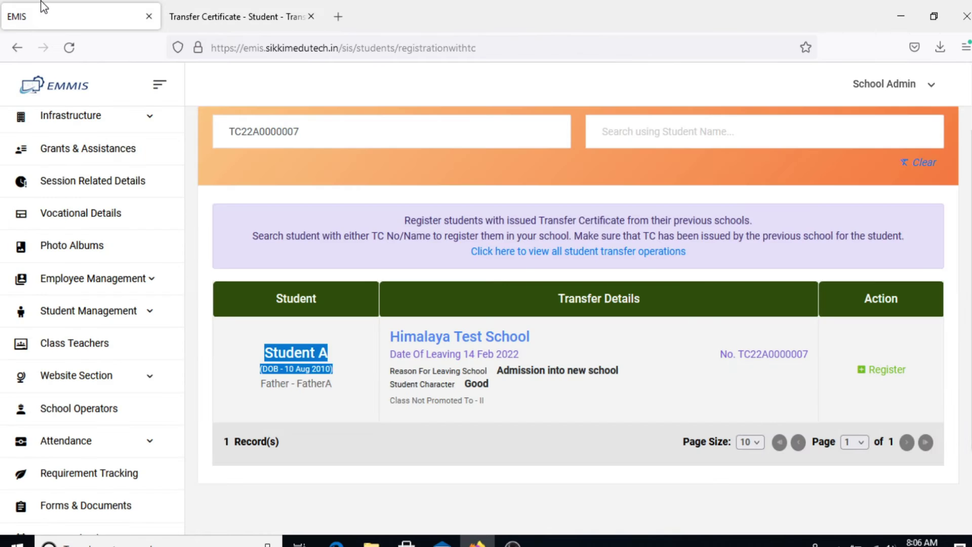
left_click(738, 336)
left_click(881, 380)
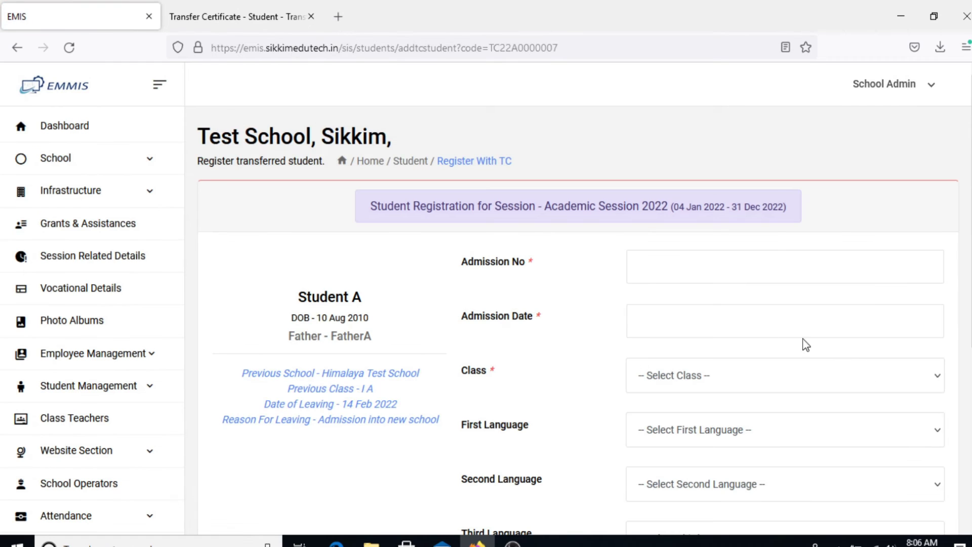
scroll(762, 330, "down", 2)
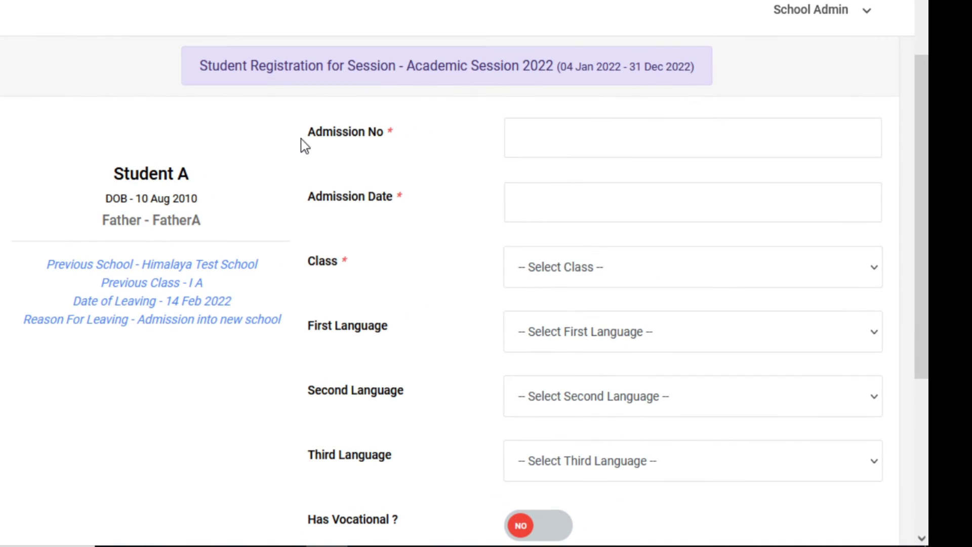
left_click_drag(301, 139, 382, 152)
left_click_drag(314, 199, 395, 202)
left_click_drag(310, 264, 336, 274)
left_click_drag(315, 327, 359, 334)
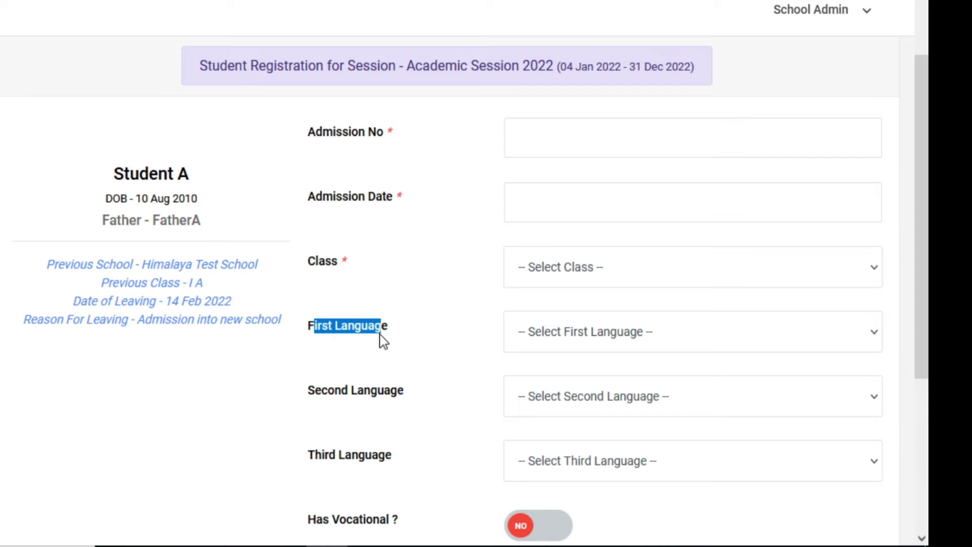
left_click_drag(313, 400, 390, 408)
left_click_drag(315, 458, 368, 468)
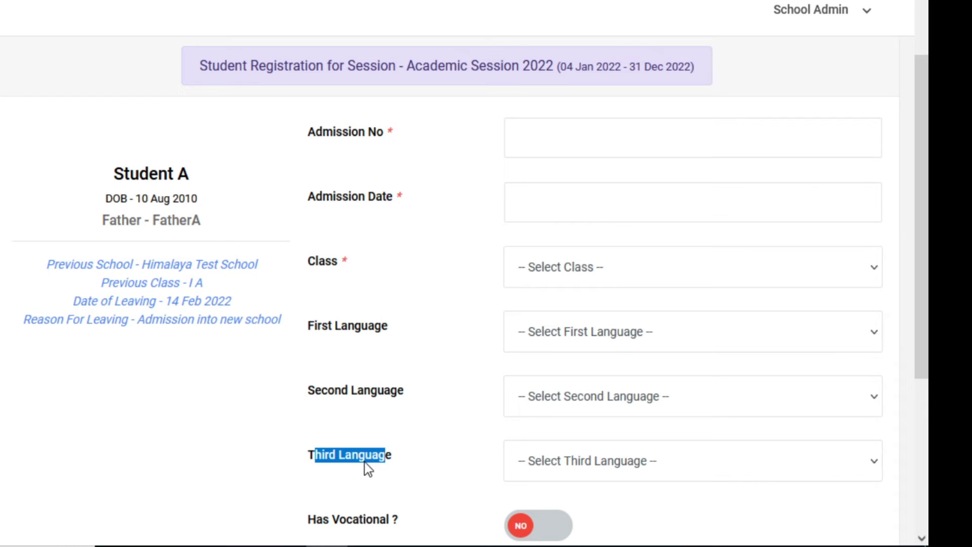
scroll(319, 498, "down", 2)
left_click_drag(317, 435, 390, 444)
scroll(391, 445, "down", 1)
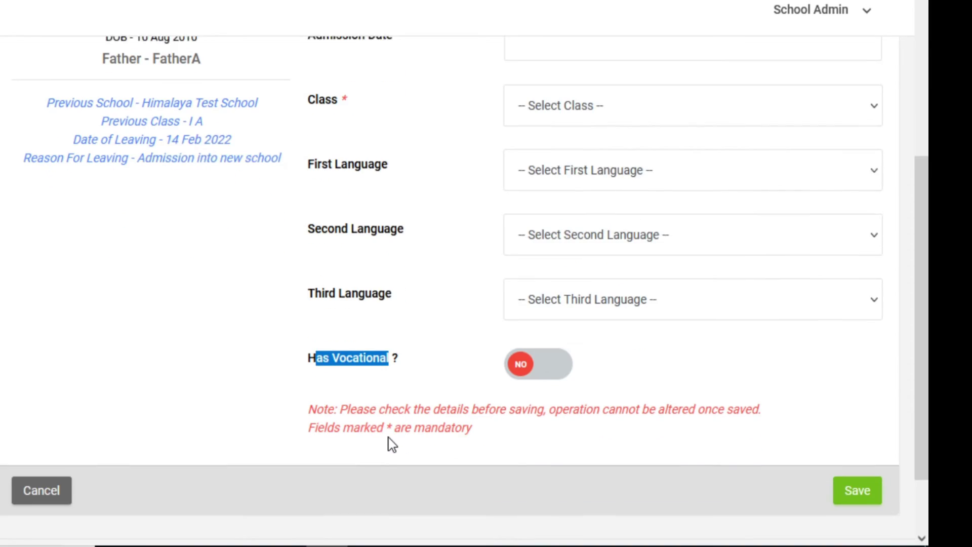
scroll(388, 425, "up", 5)
left_click(621, 236)
Enter admission number HTS0001, admission date 14 Feb 2022, and Class II.
type("HTS0001")
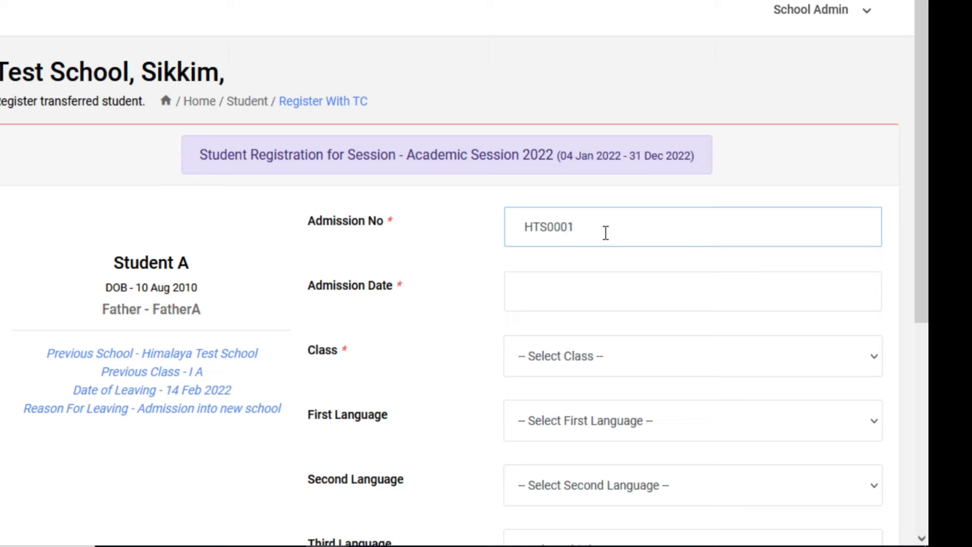
key("Tab")
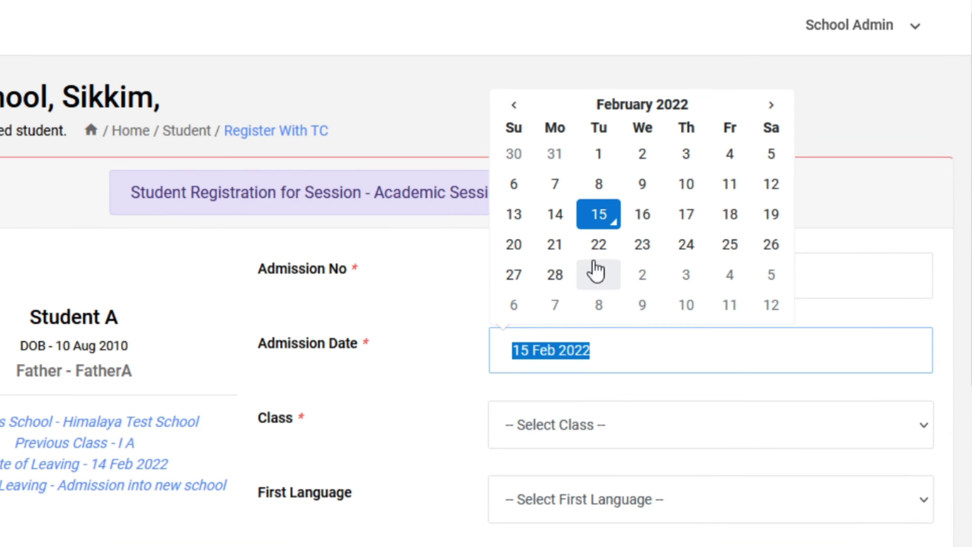
left_click(564, 221)
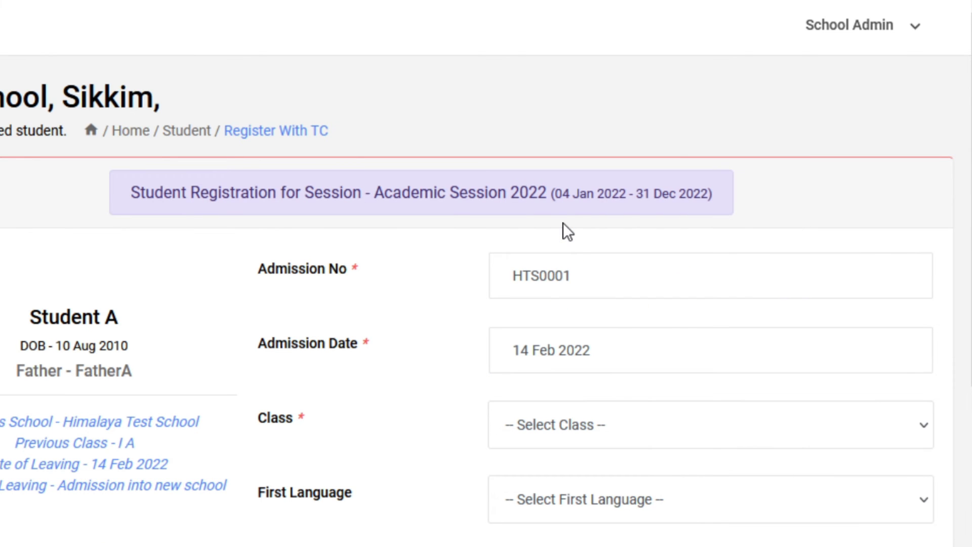
left_click(542, 437)
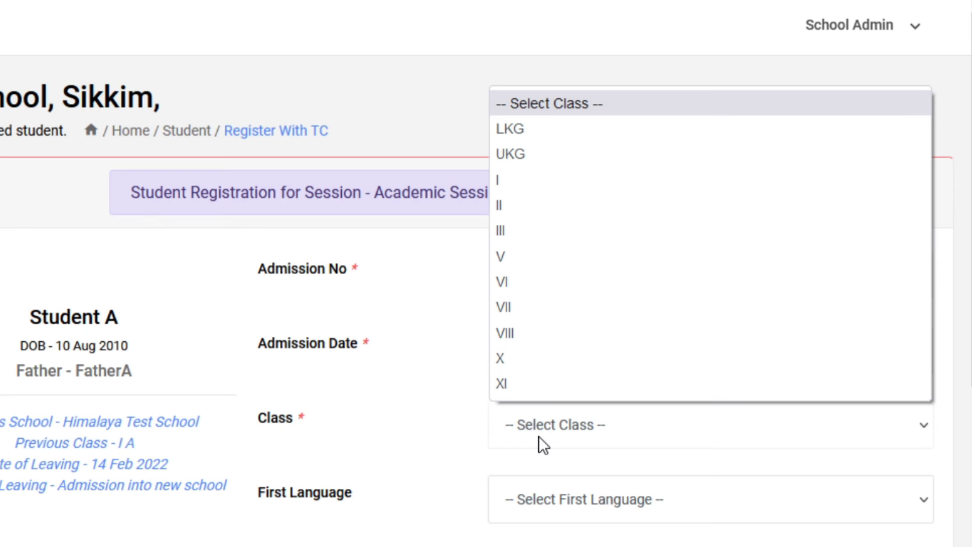
left_click(503, 209)
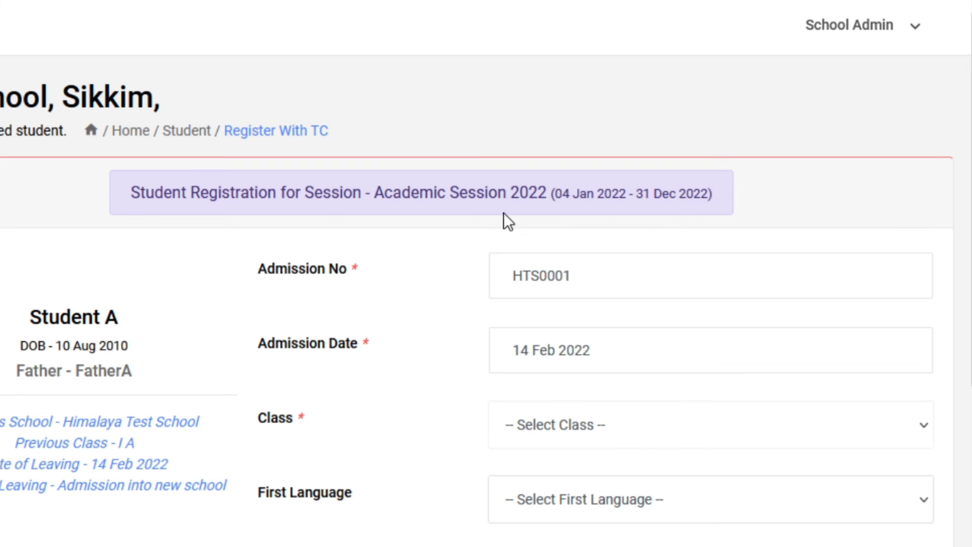
Choose English, Nepali and Hindi as first, second and third languages, then save the registration.
left_click(618, 506)
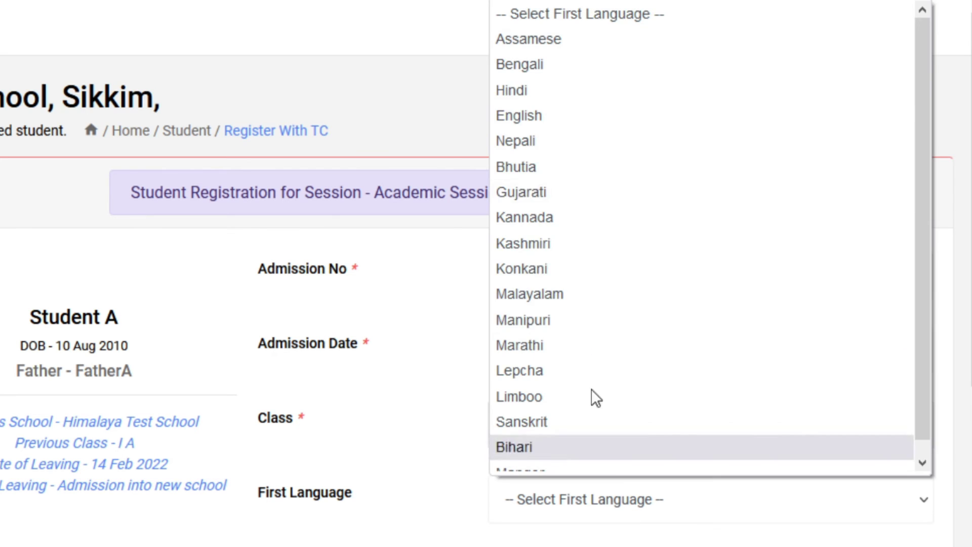
left_click(577, 124)
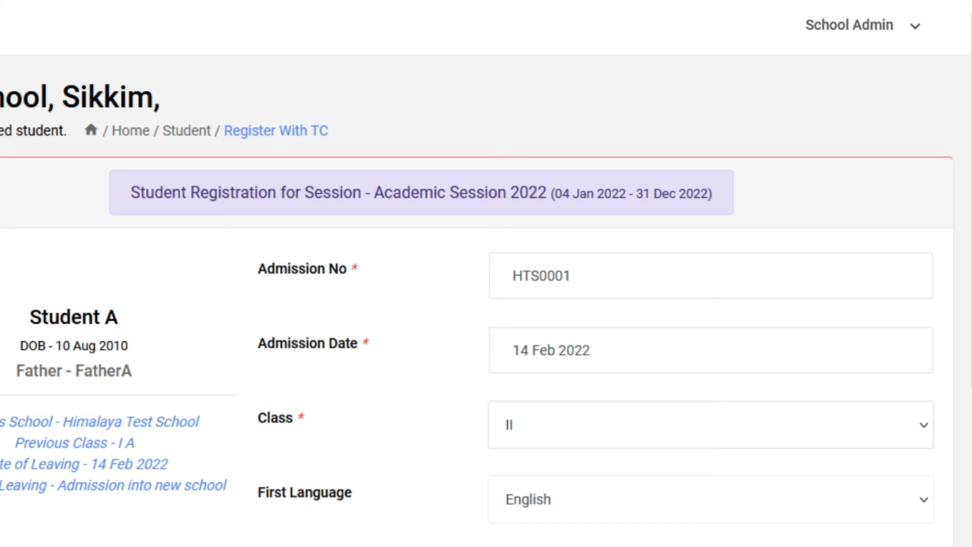
left_click(625, 543)
left_click(608, 208)
scroll(623, 289, "down", 2)
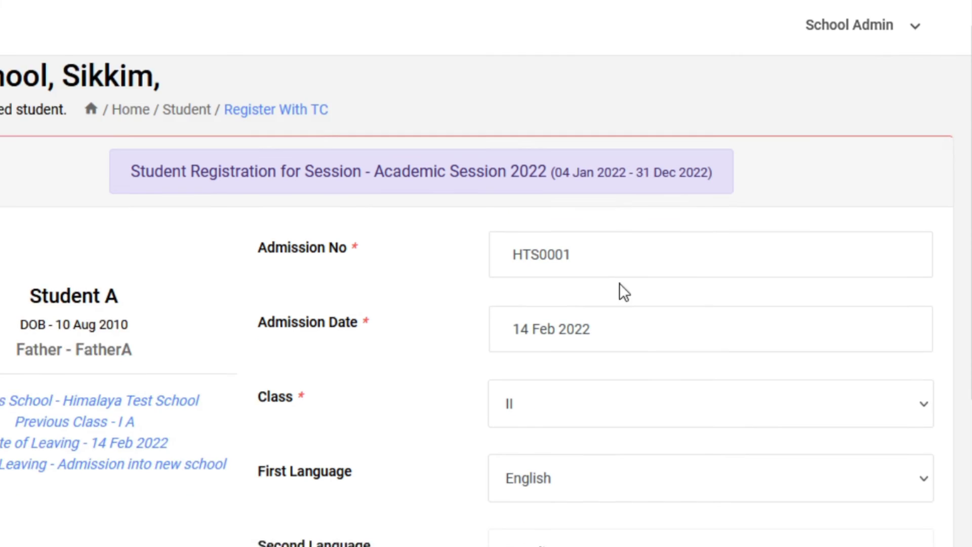
left_click(709, 539)
left_click(651, 120)
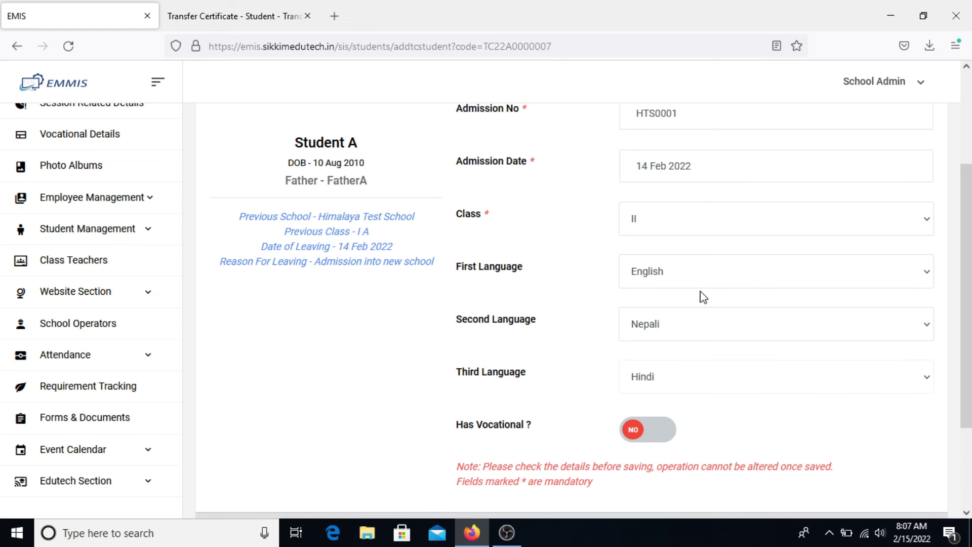
scroll(689, 342, "down", 2)
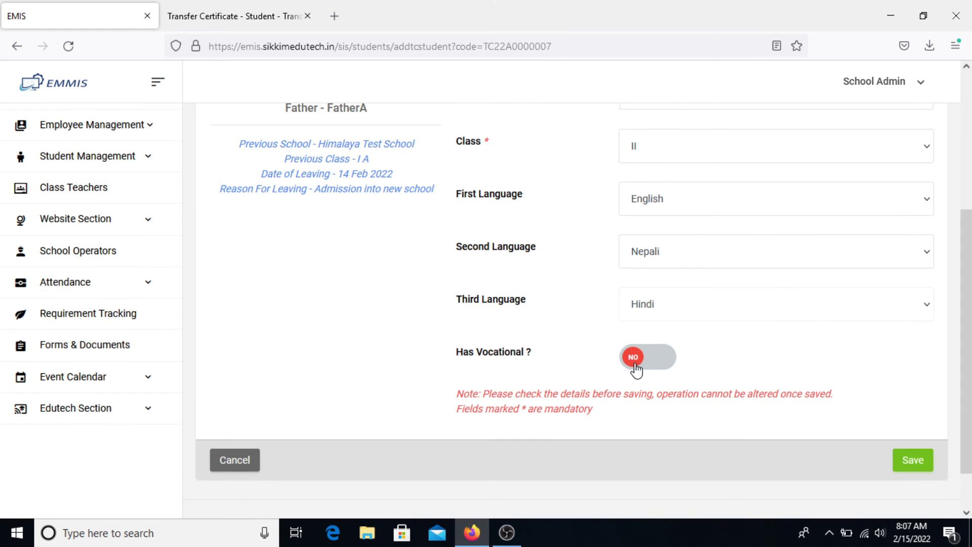
left_click(912, 470)
left_click(913, 474)
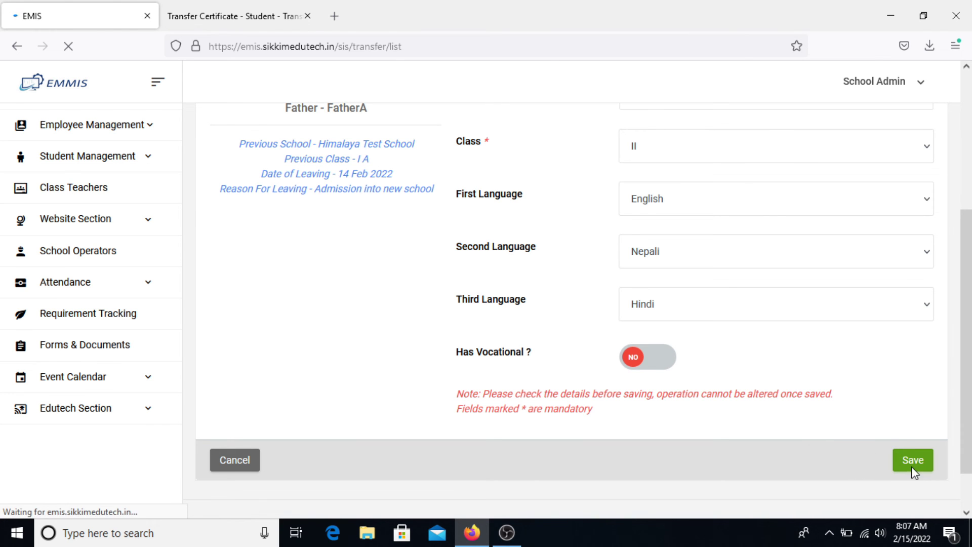
Point out the completed transfer TC22A0000007 from Himalaya Test School to Test School, Sikkim.
scroll(724, 342, "down", 2)
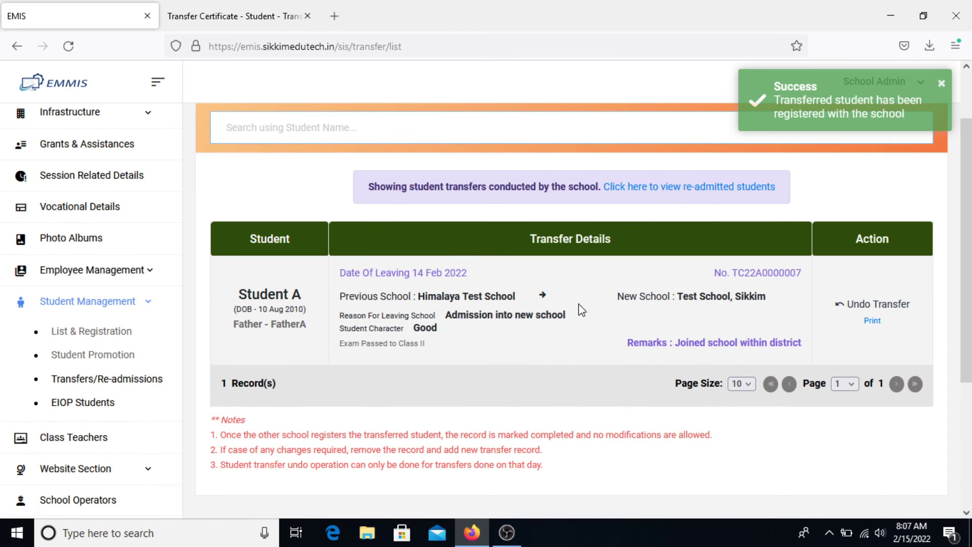
left_click_drag(343, 298, 802, 333)
left_click(802, 332)
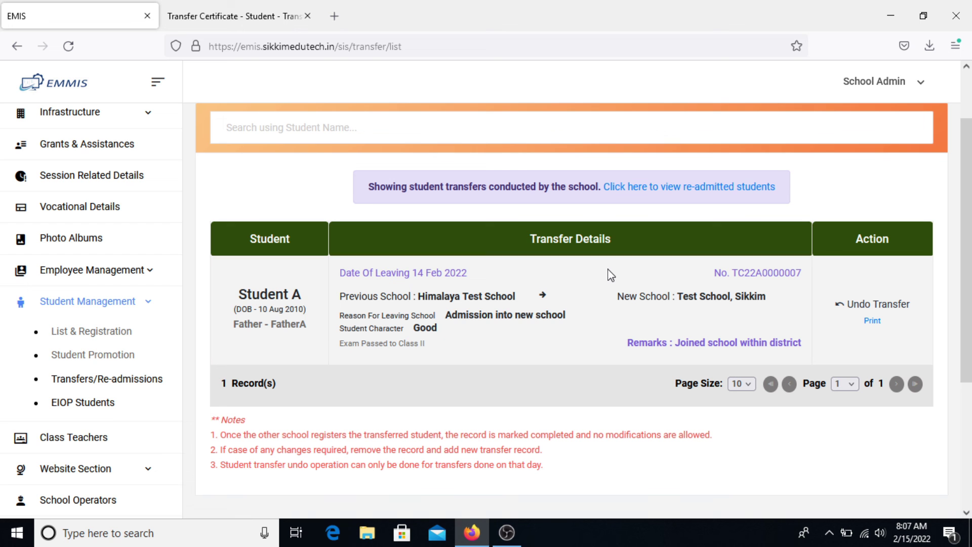
Reopen List & Registration and point out Student A listed in Class II as Verified.
left_click(76, 330)
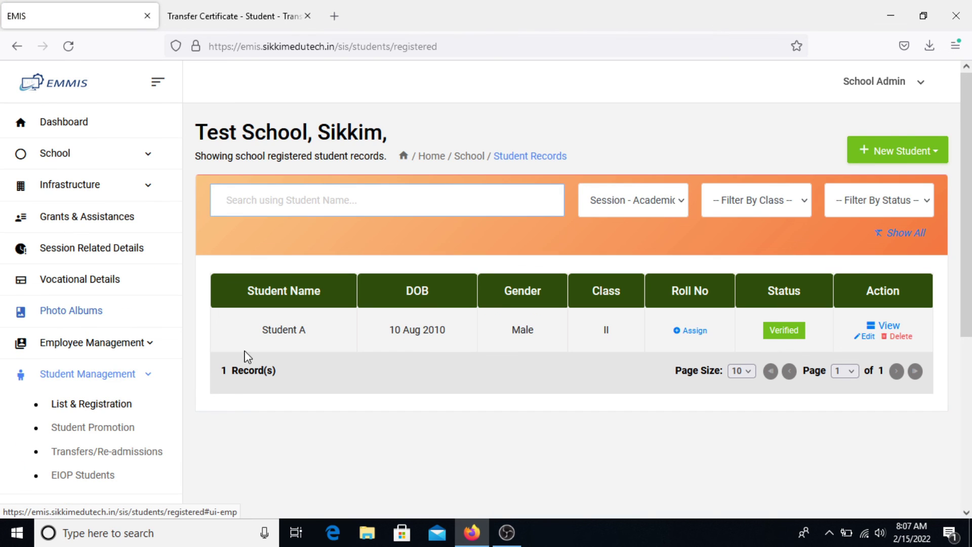
left_click_drag(260, 332, 305, 334)
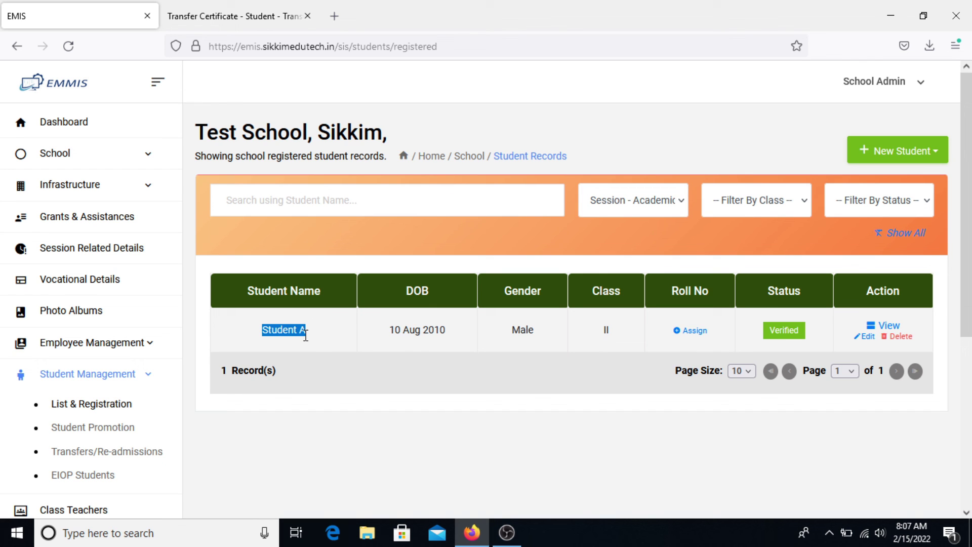
left_click(635, 202)
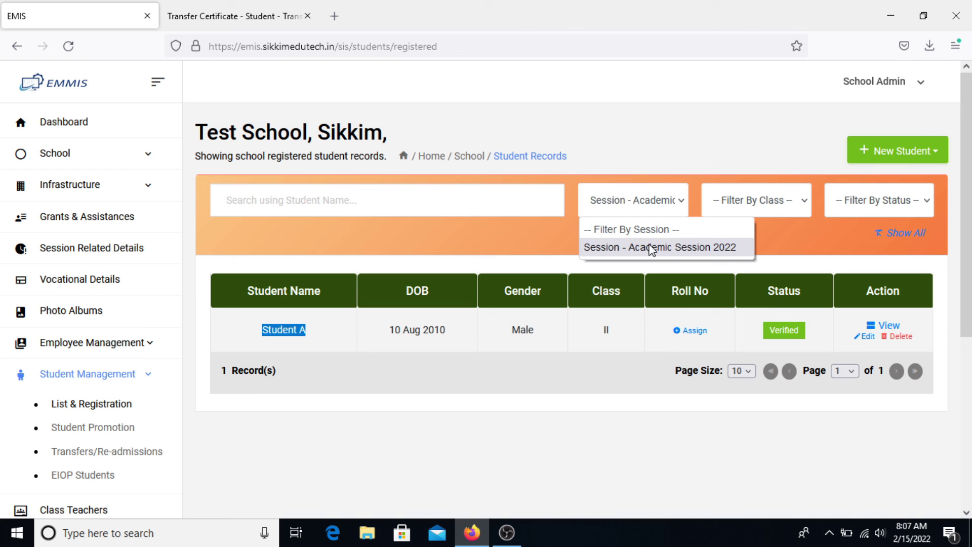
left_click(619, 413)
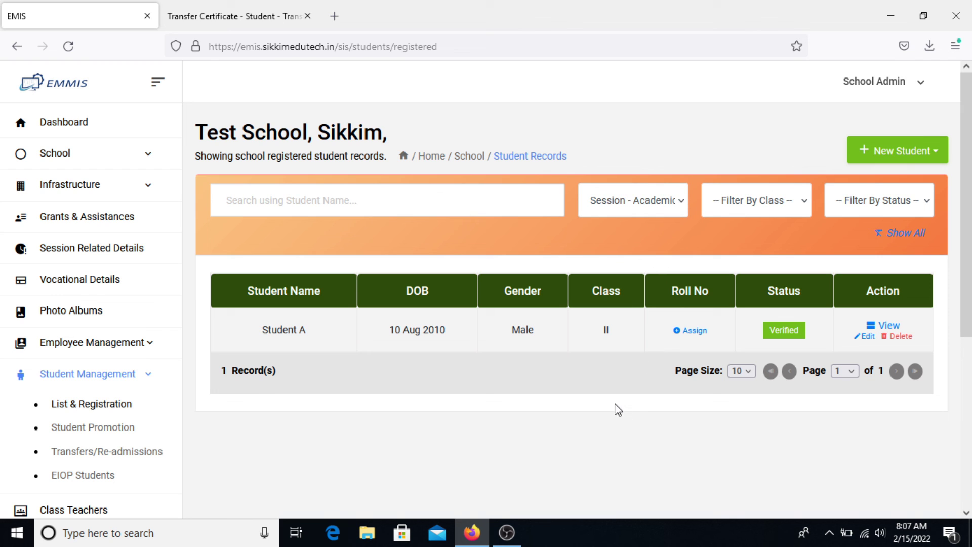